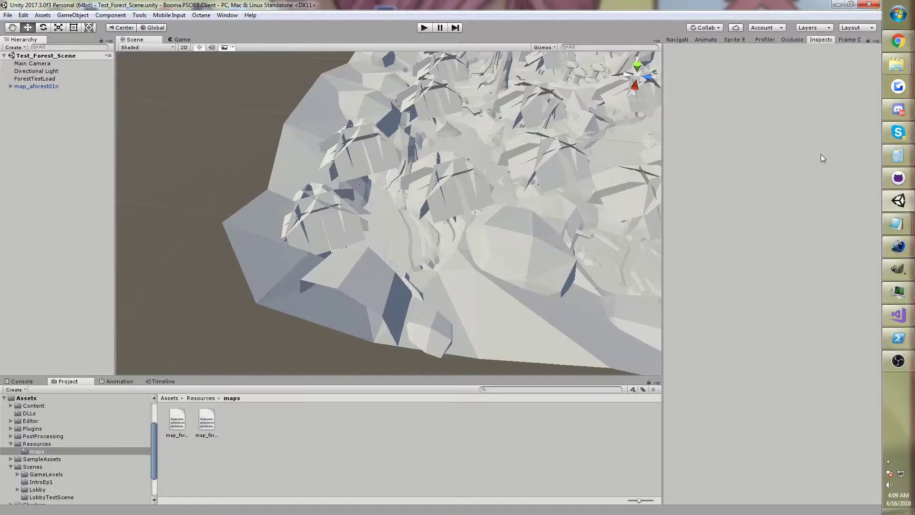
Run Test_Forest_Scene in play mode and view the spawned section objects in the Scene view.
{"action": "right_click_drag", "start_coordinate": [548, 224], "coordinate": [286, 164]}
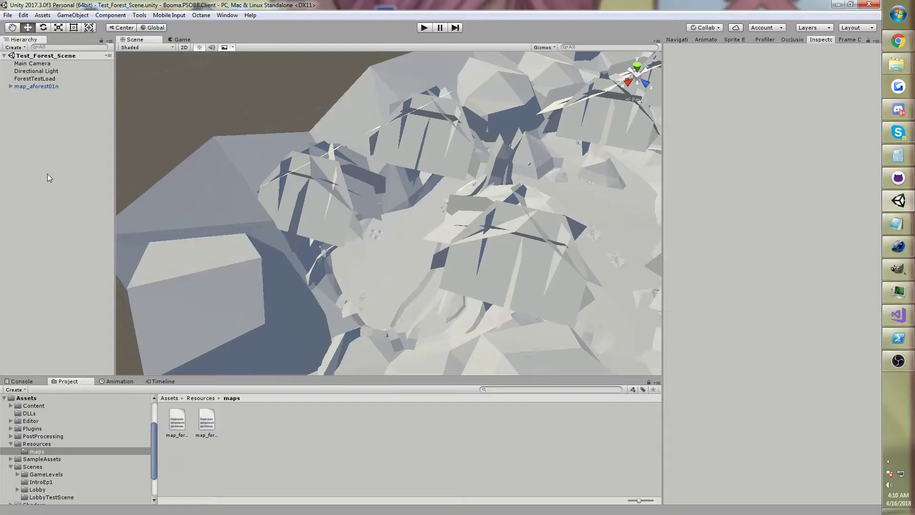
{"action": "left_click", "coordinate": [424, 28]}
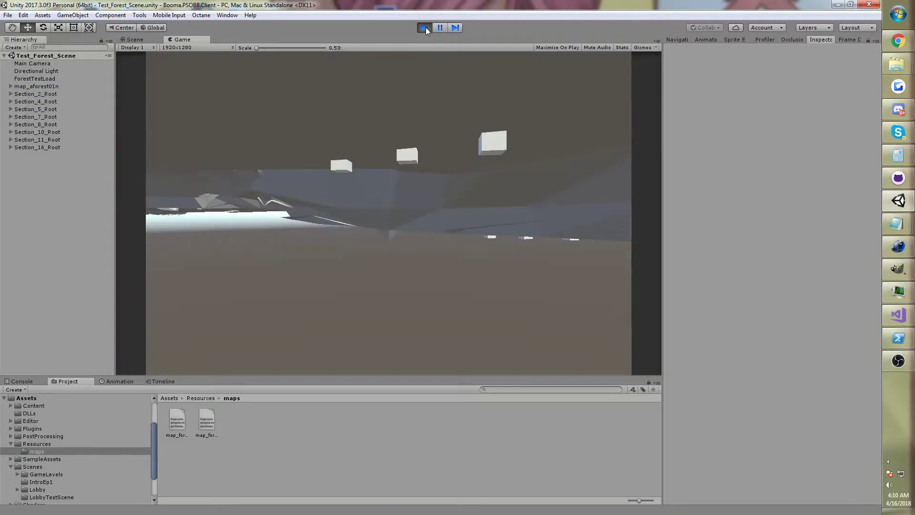
{"action": "left_click", "coordinate": [135, 40]}
{"action": "right_click_drag", "start_coordinate": [404, 187], "coordinate": [451, 213]}
Check both map data files in the Resources maps folder, including map_forest01_00_00, and clear the selection.
{"action": "left_click", "coordinate": [180, 422]}
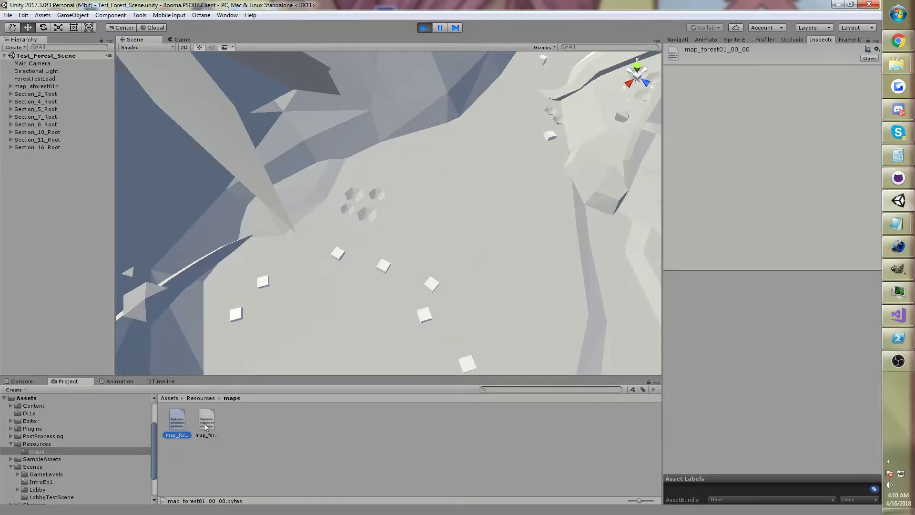
{"action": "left_click", "coordinate": [204, 422]}
{"action": "left_click", "coordinate": [183, 421]}
{"action": "left_click", "coordinate": [206, 421]}
{"action": "left_click", "coordinate": [314, 464]}
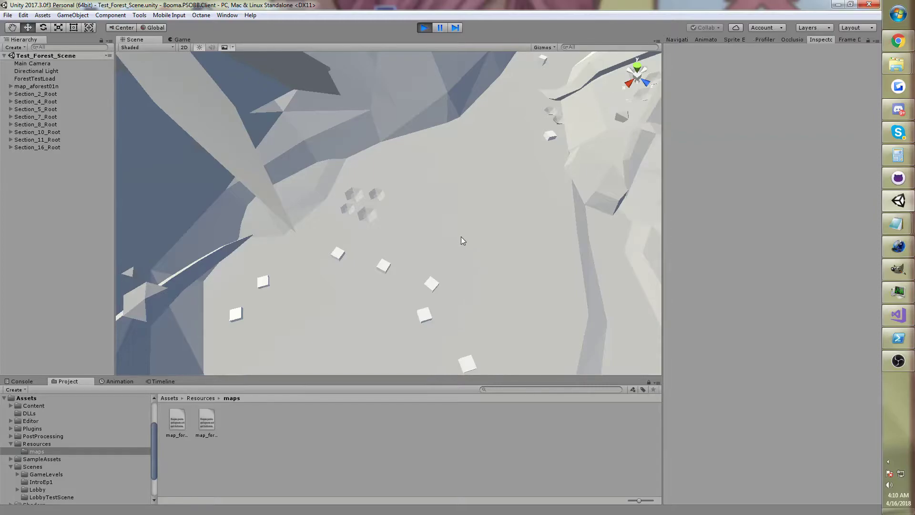
Inspect the Teleporter cube and the 90_PlayerSet cube of Section_16_Root.
{"action": "right_click_drag", "start_coordinate": [462, 236], "coordinate": [320, 90]}
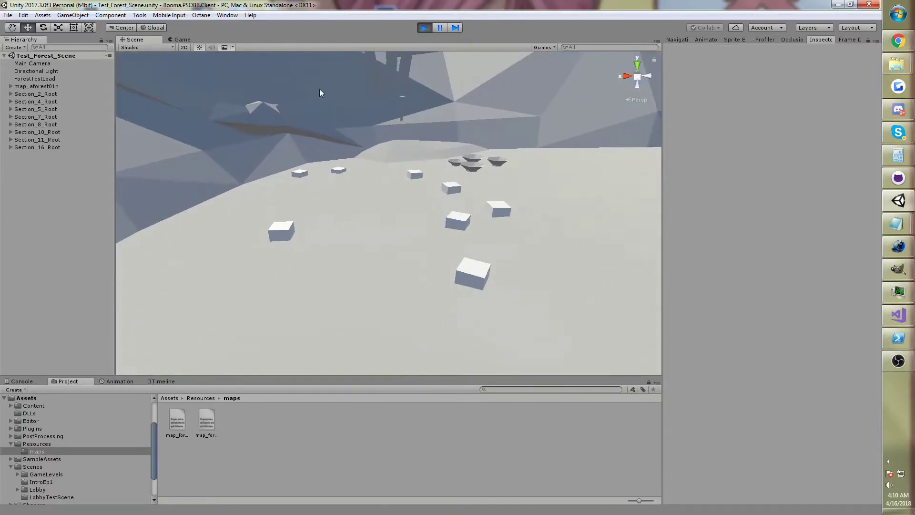
{"action": "left_click", "coordinate": [283, 232]}
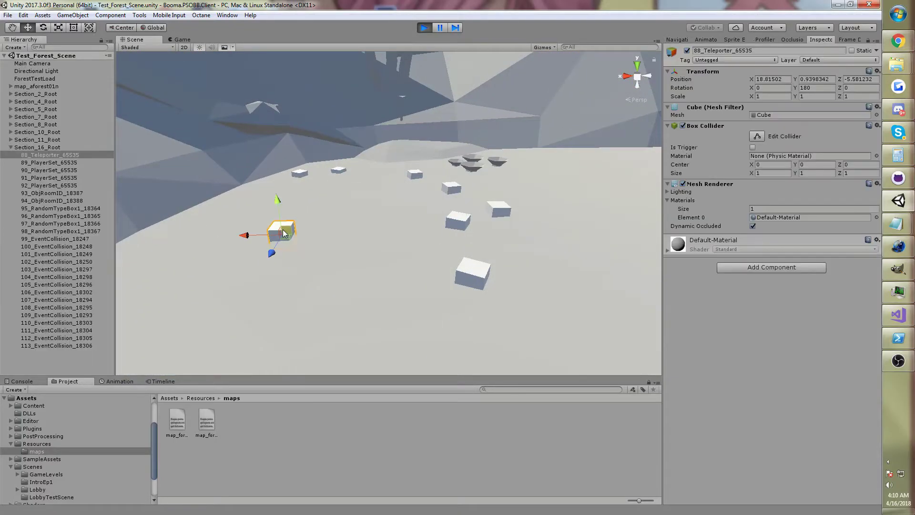
{"action": "left_click", "coordinate": [463, 224]}
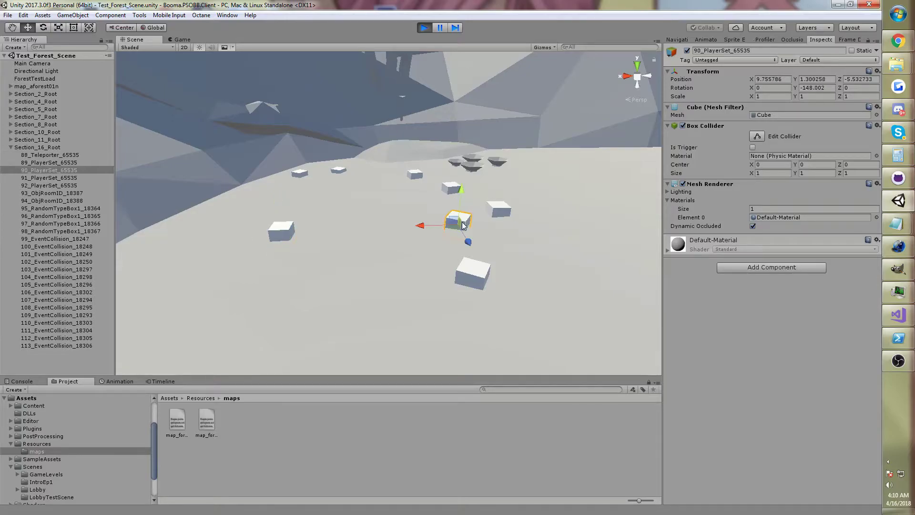
{"action": "right_click_drag", "start_coordinate": [463, 224], "coordinate": [405, 158]}
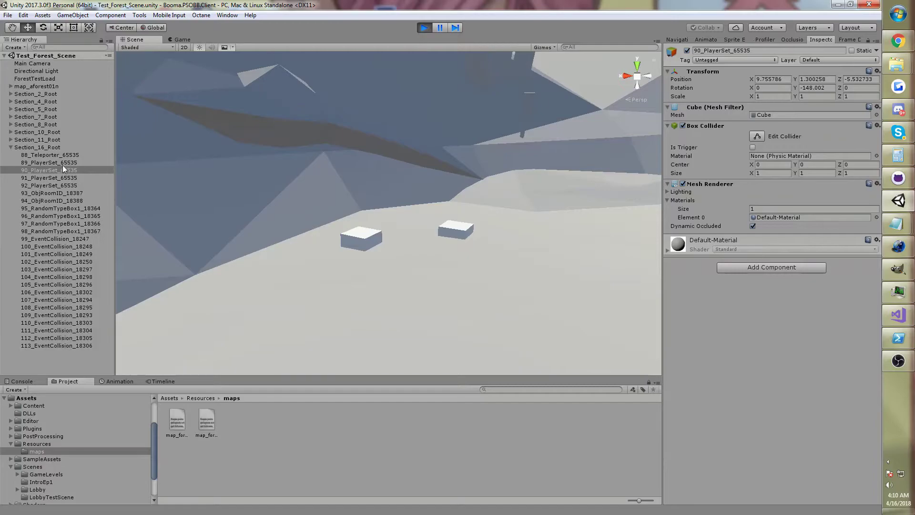
{"action": "left_click", "coordinate": [57, 170]}
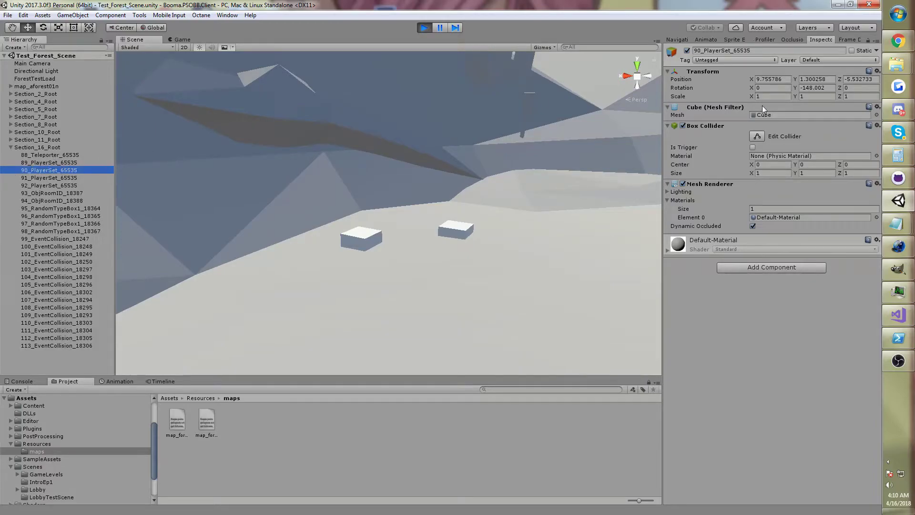
Inspect the 95_RandomTypeBox1 cube in Section_16_Root and the 52_RicoMessagePod cube in Section_8_Root.
{"action": "scroll", "coordinate": [384, 184], "scroll_direction": "up", "scroll_amount": 5}
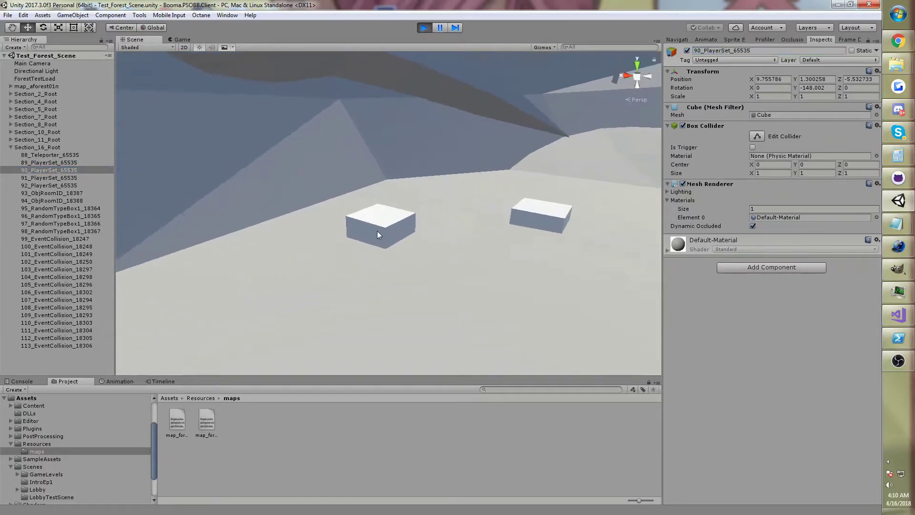
{"action": "left_click", "coordinate": [379, 234]}
{"action": "right_click_drag", "start_coordinate": [379, 233], "coordinate": [541, 312]}
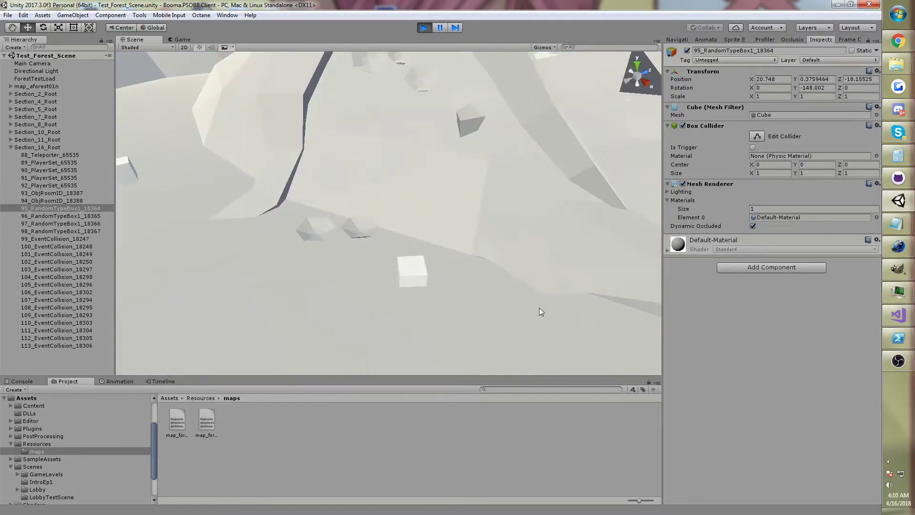
{"action": "left_click", "coordinate": [420, 276]}
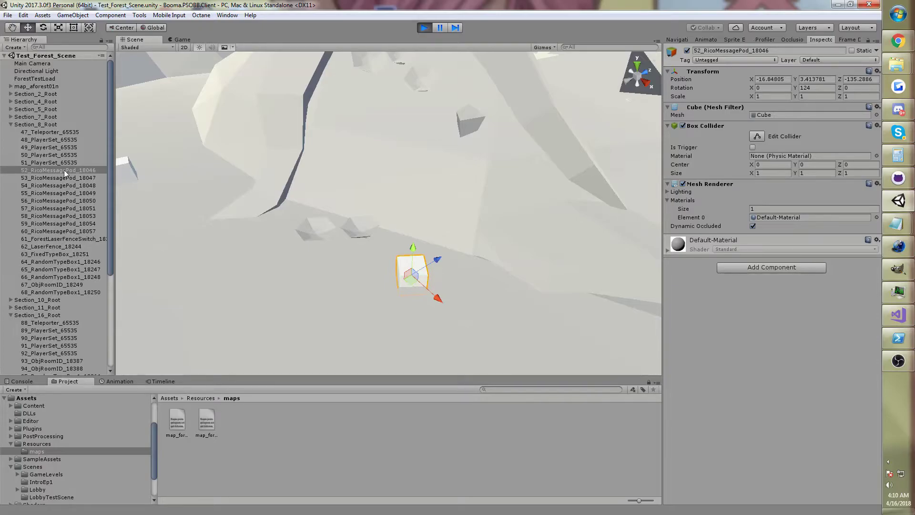
Inspect the paired room ID cubes, including 94_ObjRoomID in Section_16_Root and 77_ObjRoomID in Section_11_Root.
{"action": "left_click_drag", "start_coordinate": [342, 211], "coordinate": [485, 333], "text": "alt"}
{"action": "left_click", "coordinate": [485, 333]}
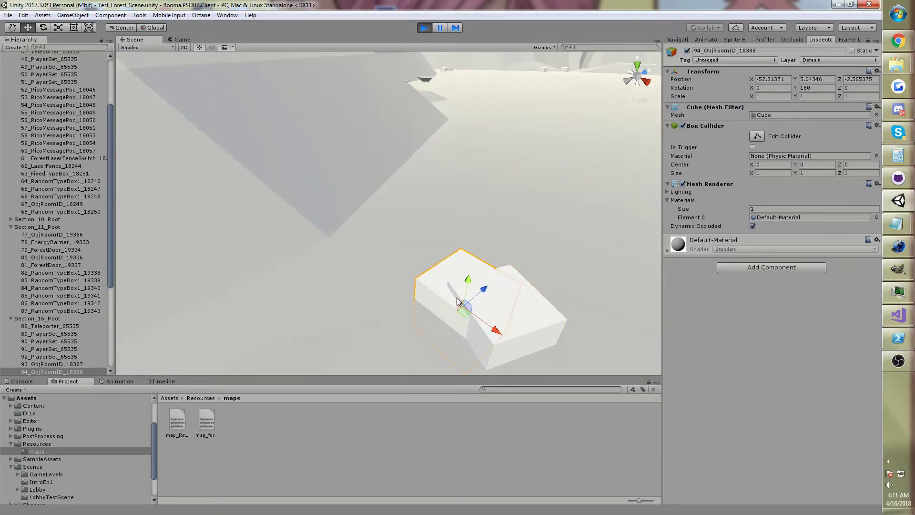
{"action": "left_click", "coordinate": [530, 306]}
{"action": "left_click_drag", "start_coordinate": [529, 306], "coordinate": [466, 279], "text": "alt"}
{"action": "left_click", "coordinate": [466, 279]}
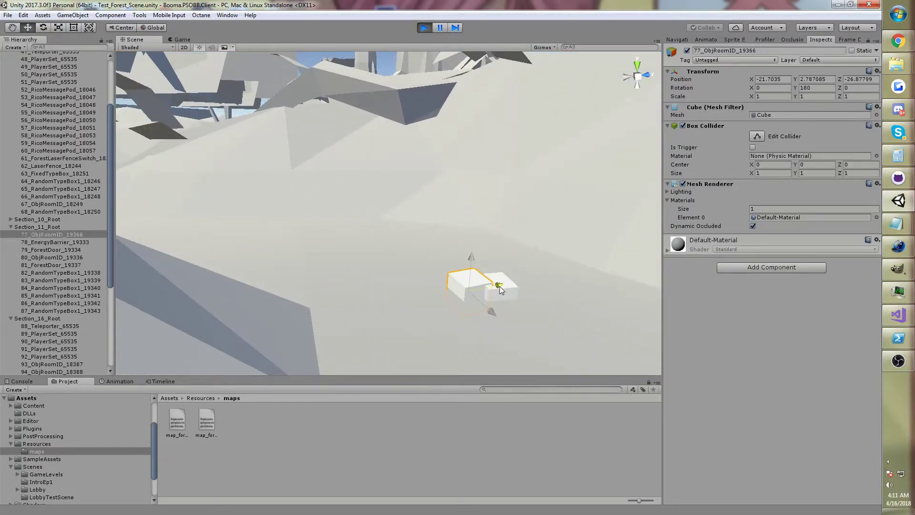
Examine the cube beside 77_ObjRoomID and the RandomTypeBox1 cubes of Section_11_Root.
{"action": "left_click", "coordinate": [515, 295]}
{"action": "left_click_drag", "start_coordinate": [515, 295], "coordinate": [485, 270], "text": "alt"}
{"action": "left_click", "coordinate": [430, 317]}
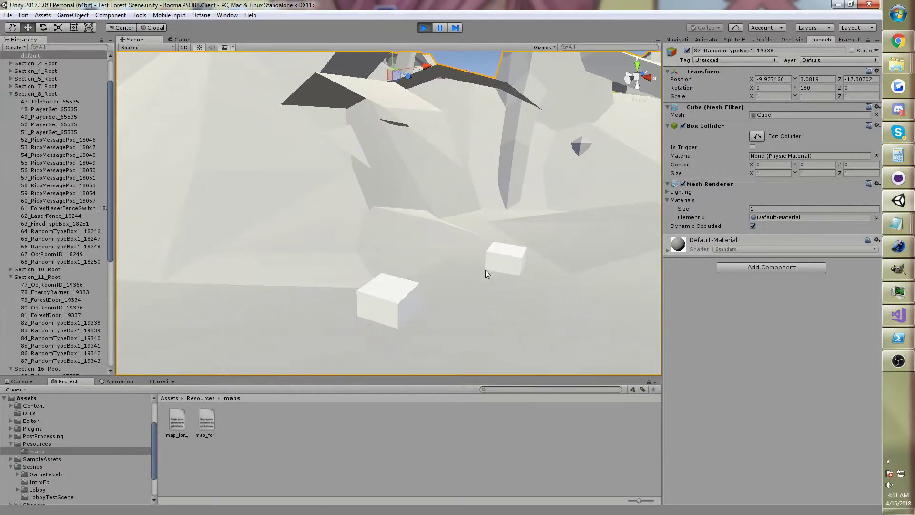
{"action": "left_click", "coordinate": [491, 267]}
Inspect the three RandomTypeBox1 cubes of Section_10_Root one after another.
{"action": "left_click_drag", "start_coordinate": [430, 282], "coordinate": [559, 276], "text": "alt"}
{"action": "left_click", "coordinate": [349, 255]}
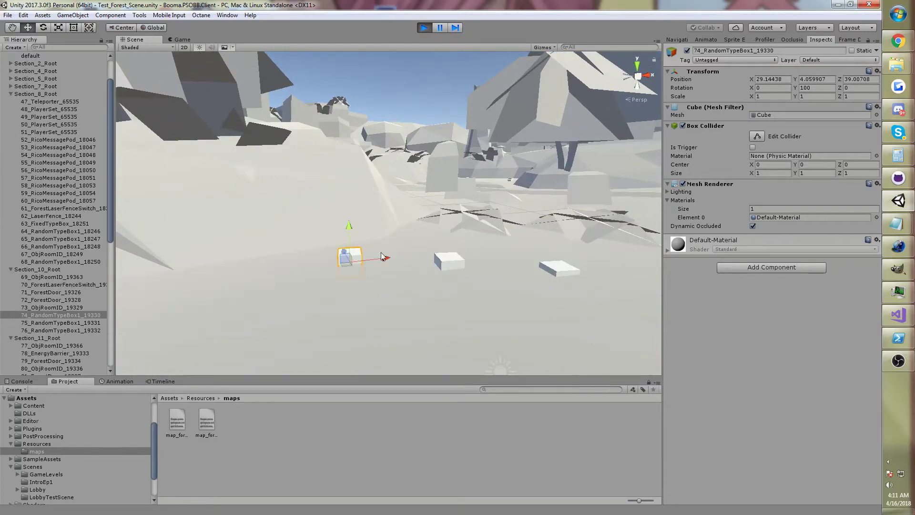
{"action": "left_click", "coordinate": [451, 262]}
{"action": "left_click", "coordinate": [575, 278]}
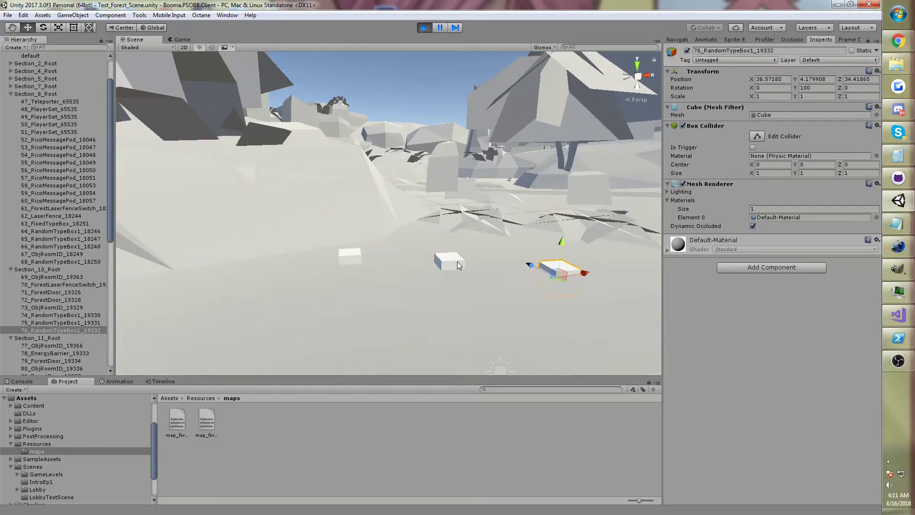
Inspect the 1_ObjRoomID cube in Section_2_Root and RandomTypeBox1 cubes 44 and 42 in Section_7_Root.
{"action": "left_click_drag", "start_coordinate": [457, 261], "coordinate": [302, 260], "text": "alt"}
{"action": "left_click", "coordinate": [396, 312]}
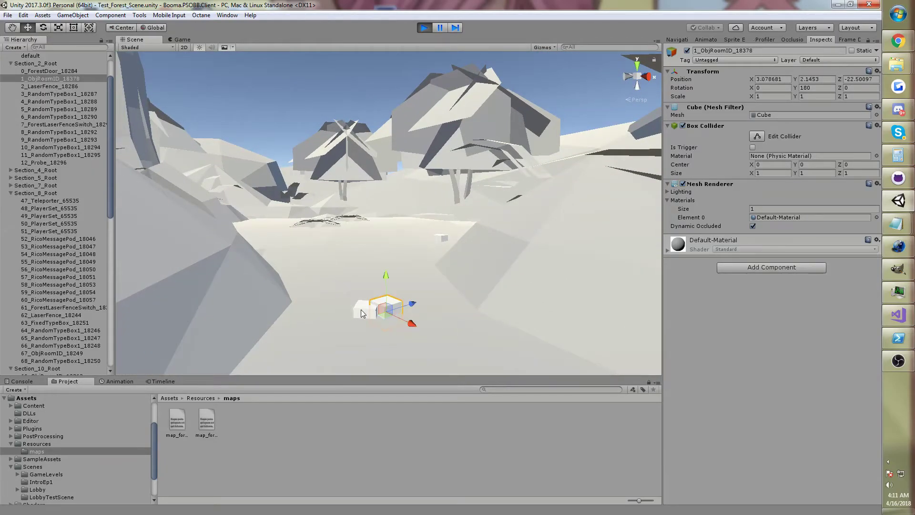
{"action": "left_click_drag", "start_coordinate": [367, 317], "coordinate": [534, 230], "text": "alt"}
{"action": "left_click", "coordinate": [399, 285]}
{"action": "left_click", "coordinate": [483, 223]}
{"action": "key", "text": "f"}
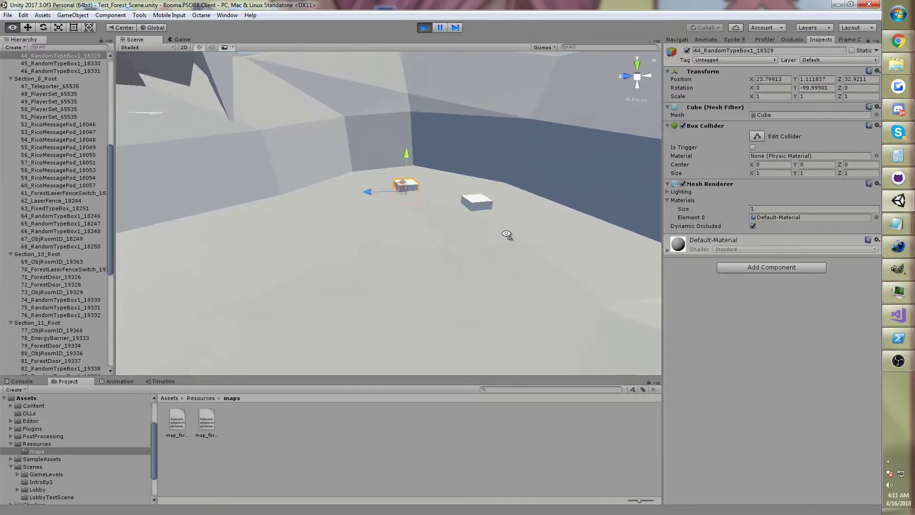
{"action": "left_click", "coordinate": [469, 219]}
{"action": "left_click_drag", "start_coordinate": [469, 219], "coordinate": [500, 76], "text": "alt"}
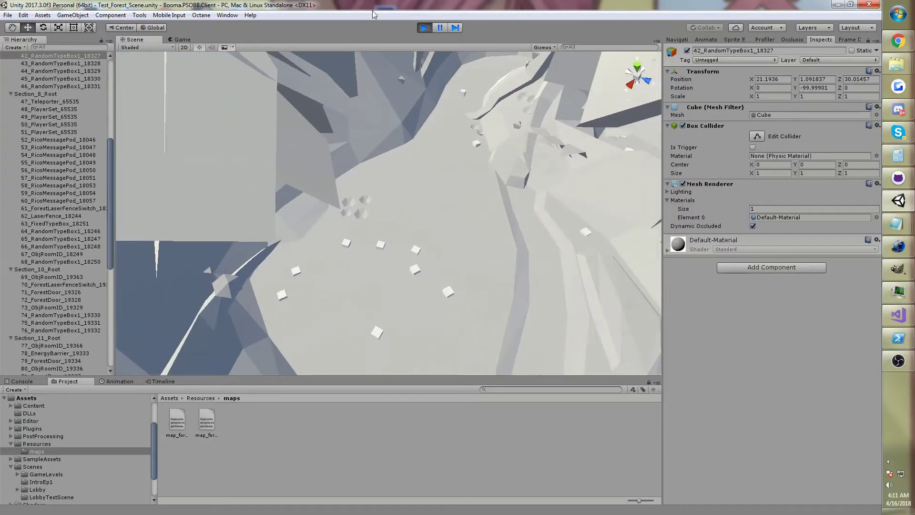
Restart play mode and return to the Scene view over the starting area.
{"action": "left_click", "coordinate": [424, 29]}
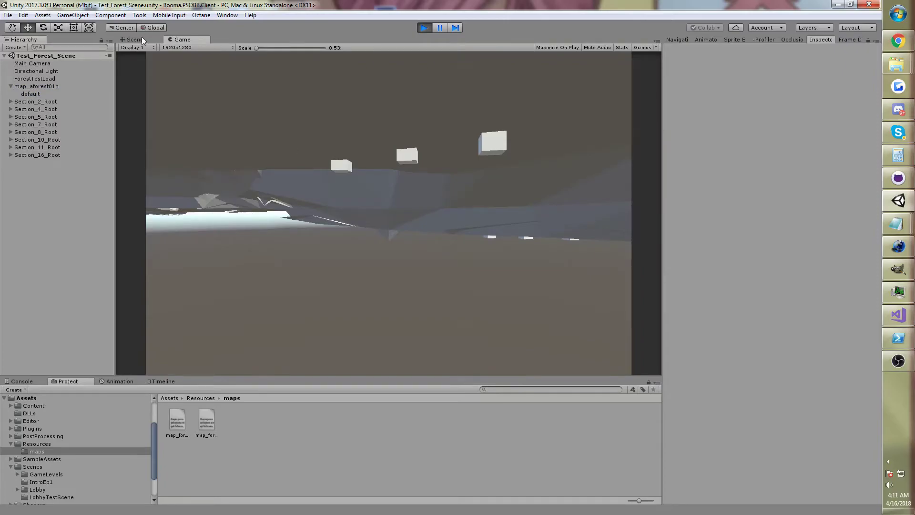
{"action": "left_click", "coordinate": [134, 40]}
{"action": "right_click_drag", "start_coordinate": [382, 168], "coordinate": [466, 223]}
Inspect PlayerSet cubes 90 and 89 and the 88_Teleporter cube of Section_16_Root.
{"action": "left_click", "coordinate": [466, 222]}
{"action": "right_click_drag", "start_coordinate": [499, 195], "coordinate": [412, 190]}
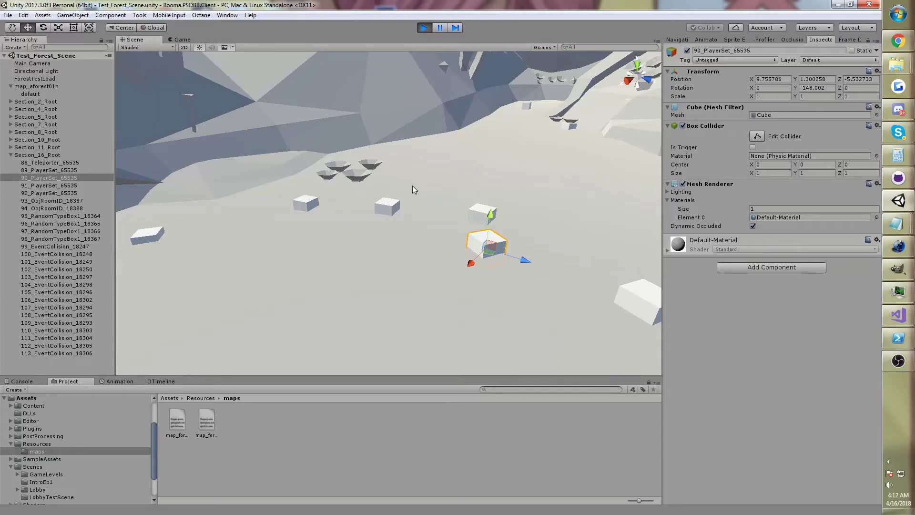
{"action": "right_click_drag", "start_coordinate": [413, 190], "coordinate": [350, 241]}
{"action": "left_click", "coordinate": [350, 237]}
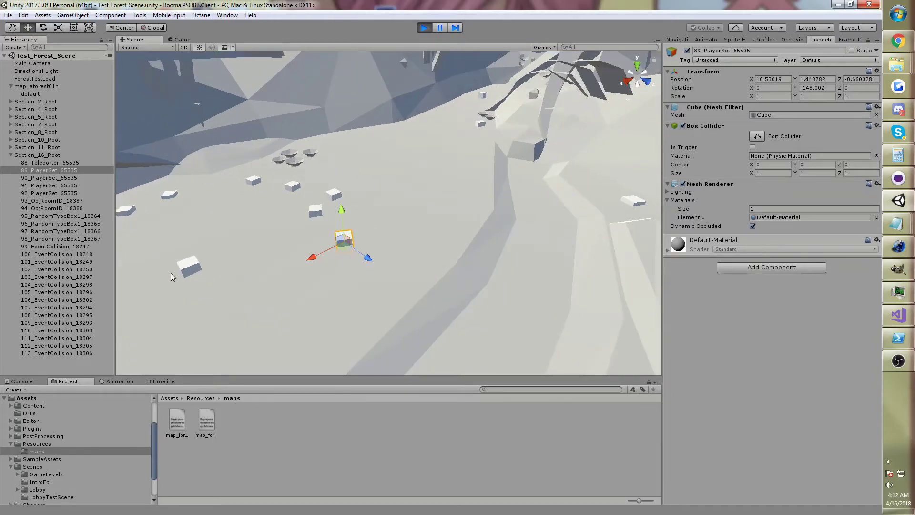
{"action": "left_click", "coordinate": [187, 266]}
{"action": "right_click_drag", "start_coordinate": [188, 266], "coordinate": [732, 152]}
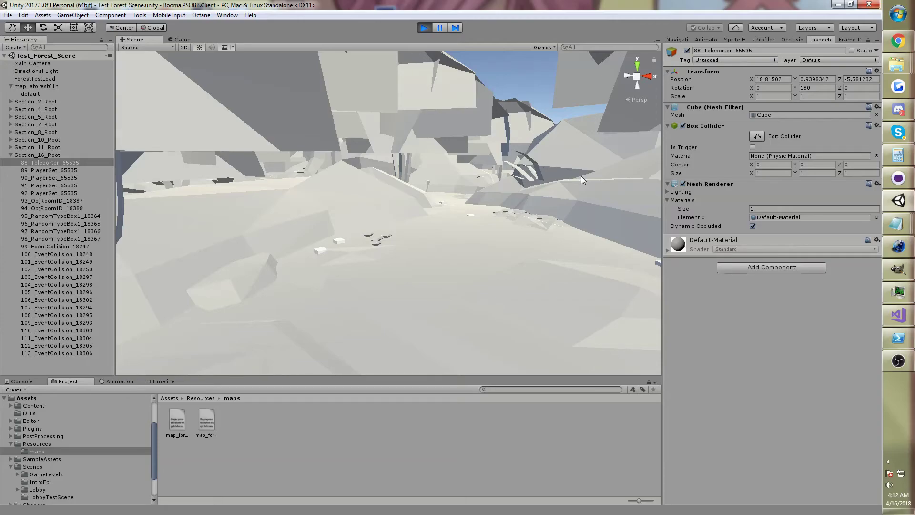
Locate the 47_Teleporter cube of Section_8_Root, frame it and examine the cubes around it.
{"action": "left_click_drag", "start_coordinate": [582, 179], "coordinate": [330, 237], "text": "alt"}
{"action": "left_click_drag", "start_coordinate": [388, 210], "coordinate": [368, 213], "text": "alt"}
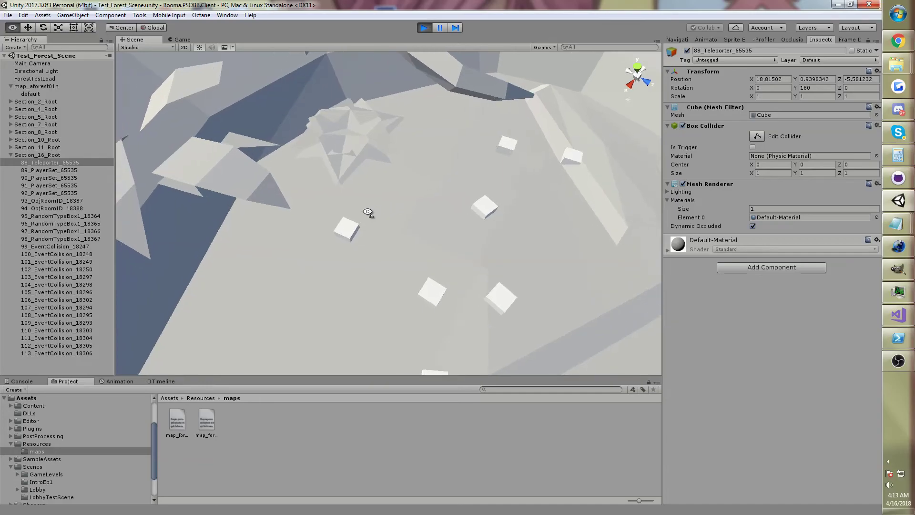
{"action": "left_click", "coordinate": [347, 228]}
{"action": "key", "text": "f"}
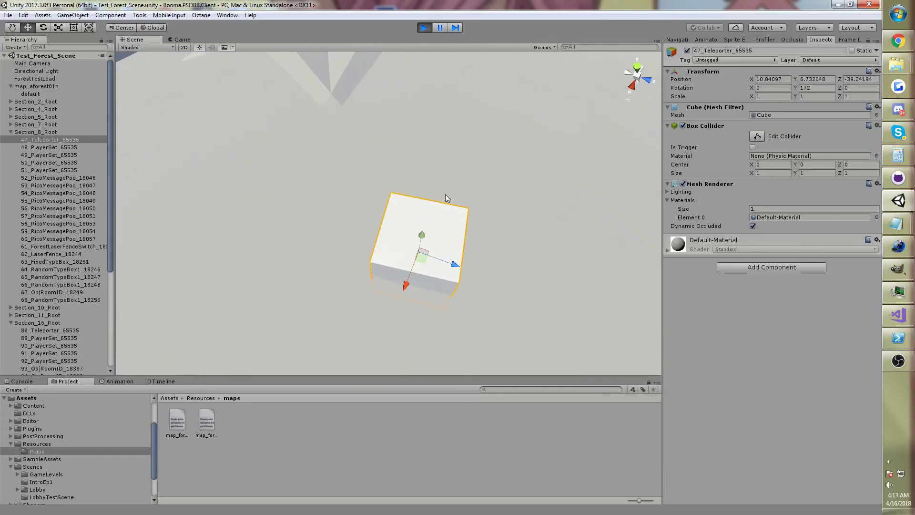
{"action": "right_click_drag", "start_coordinate": [445, 194], "coordinate": [371, 65]}
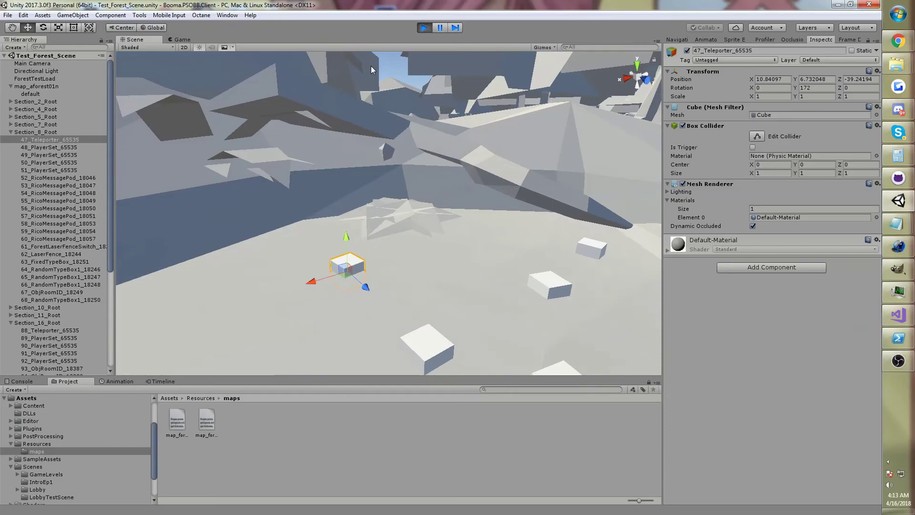